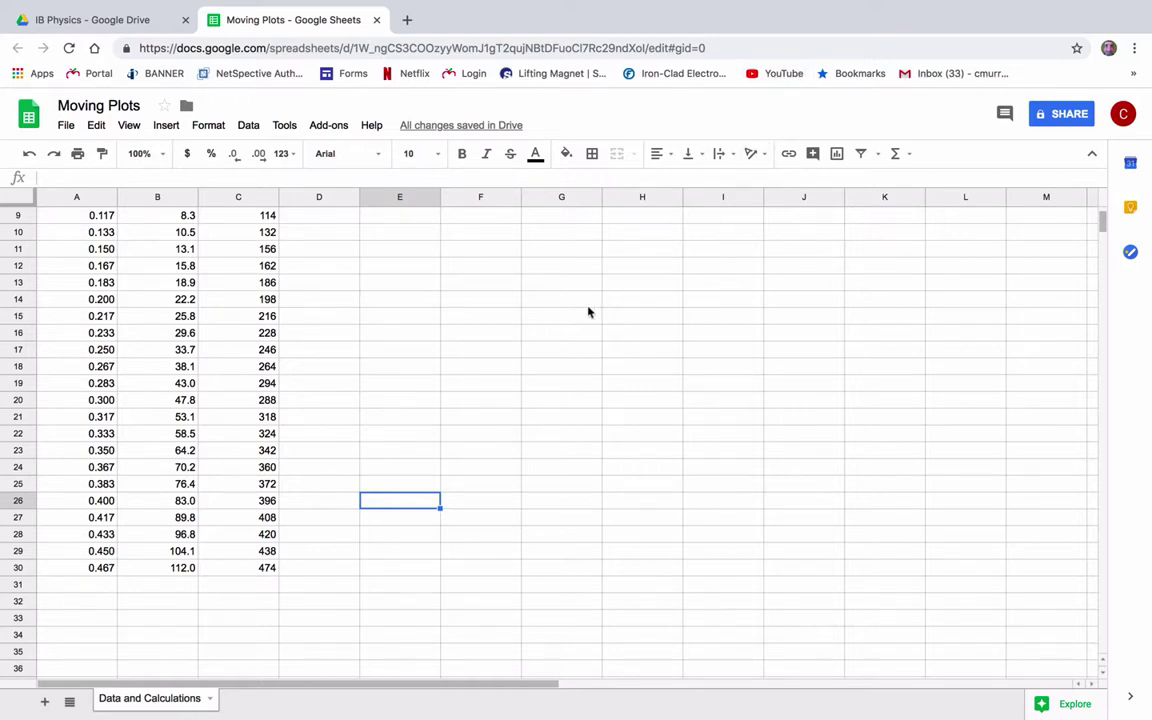
Insert a chart of the Time and Position data in A1:B30 and move it to its own sheet
scroll(586, 311, up, 3)
scroll(586, 311, left, 1)
scroll(588, 312, right, 3)
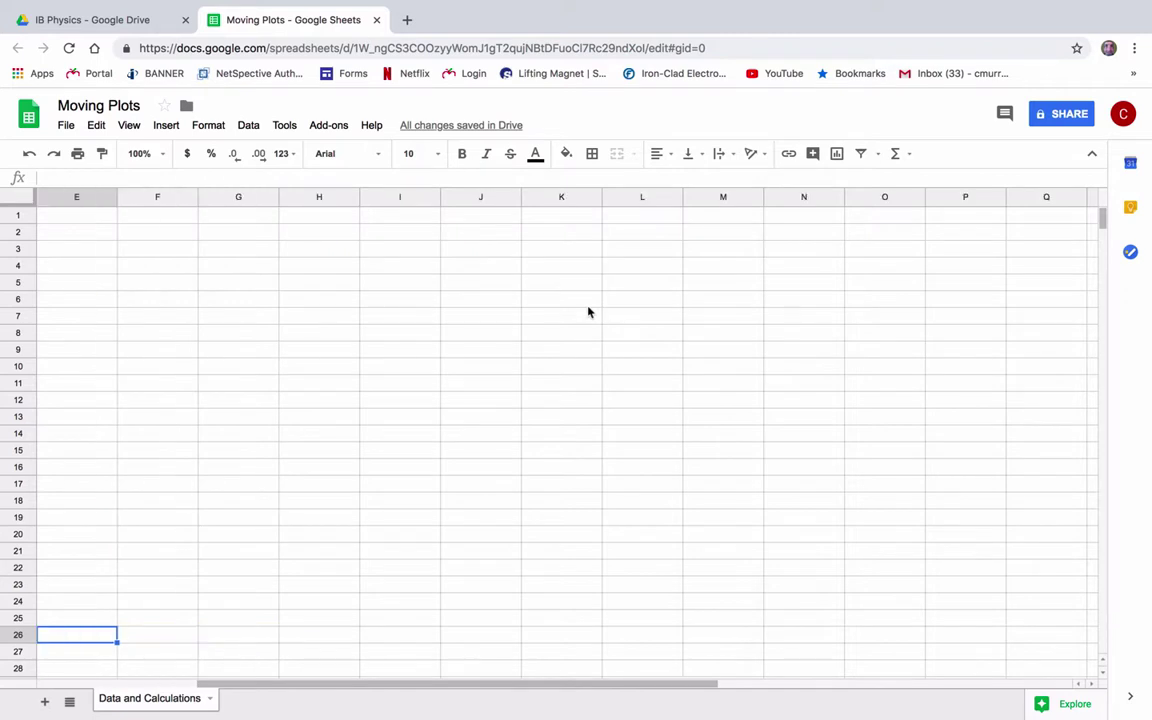
scroll(588, 312, left, 4)
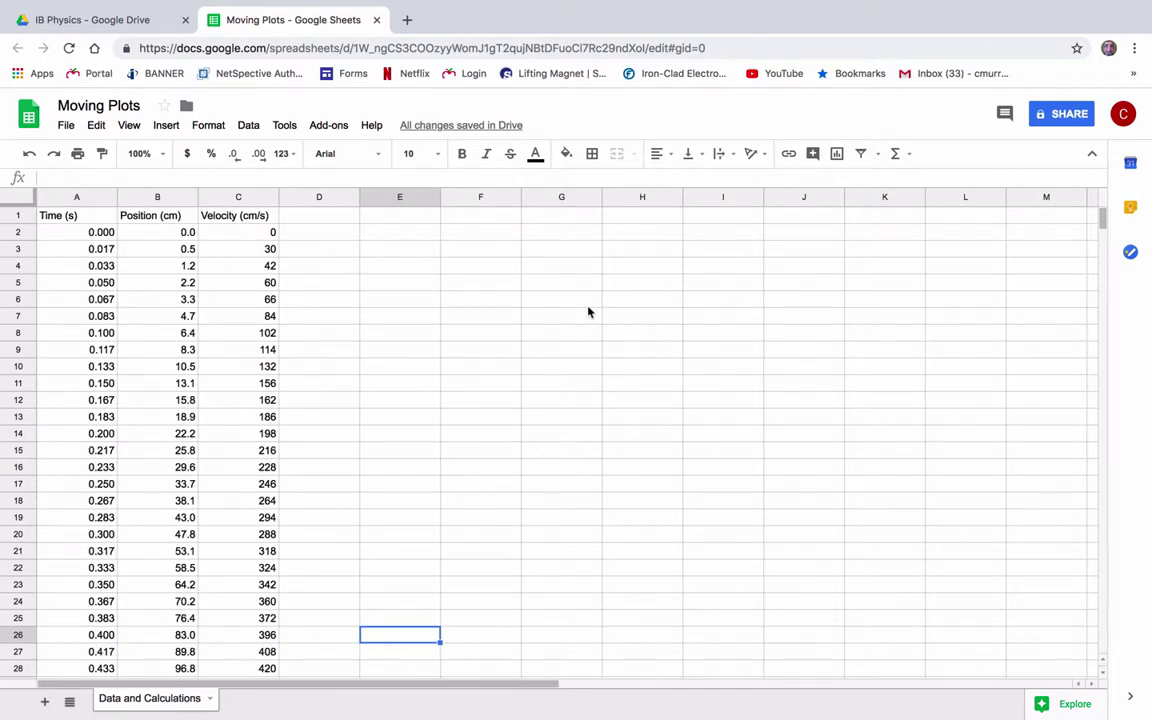
click(80, 217)
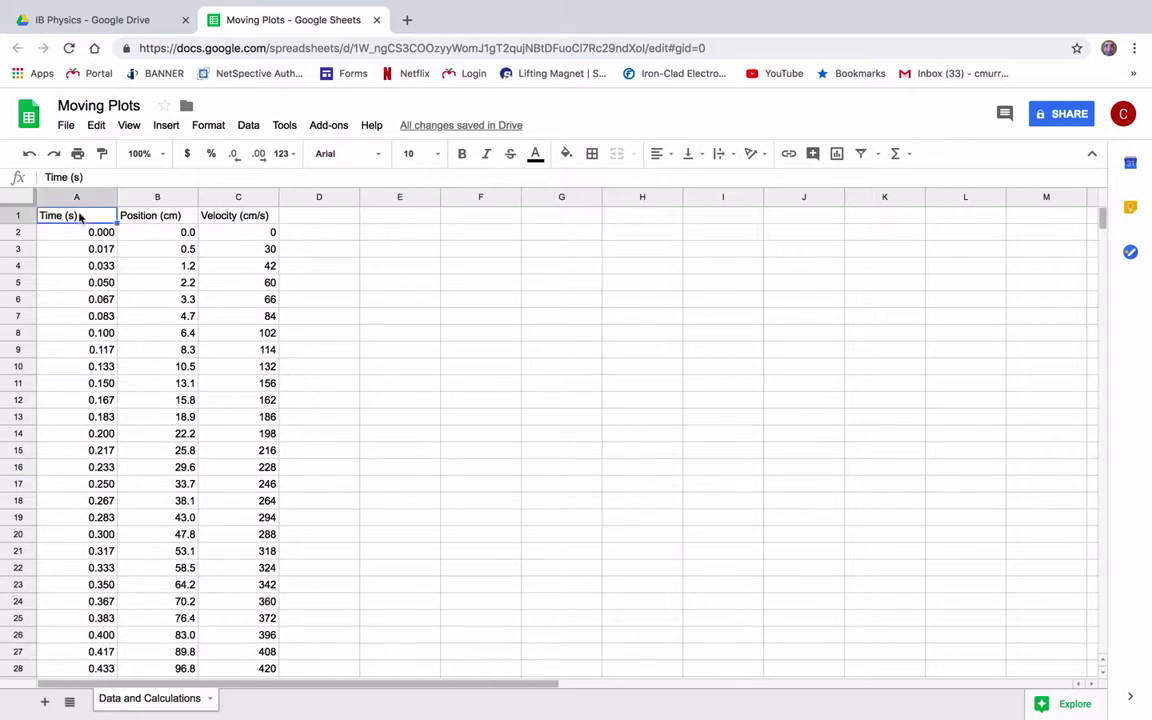
scroll(292, 319, down, 1)
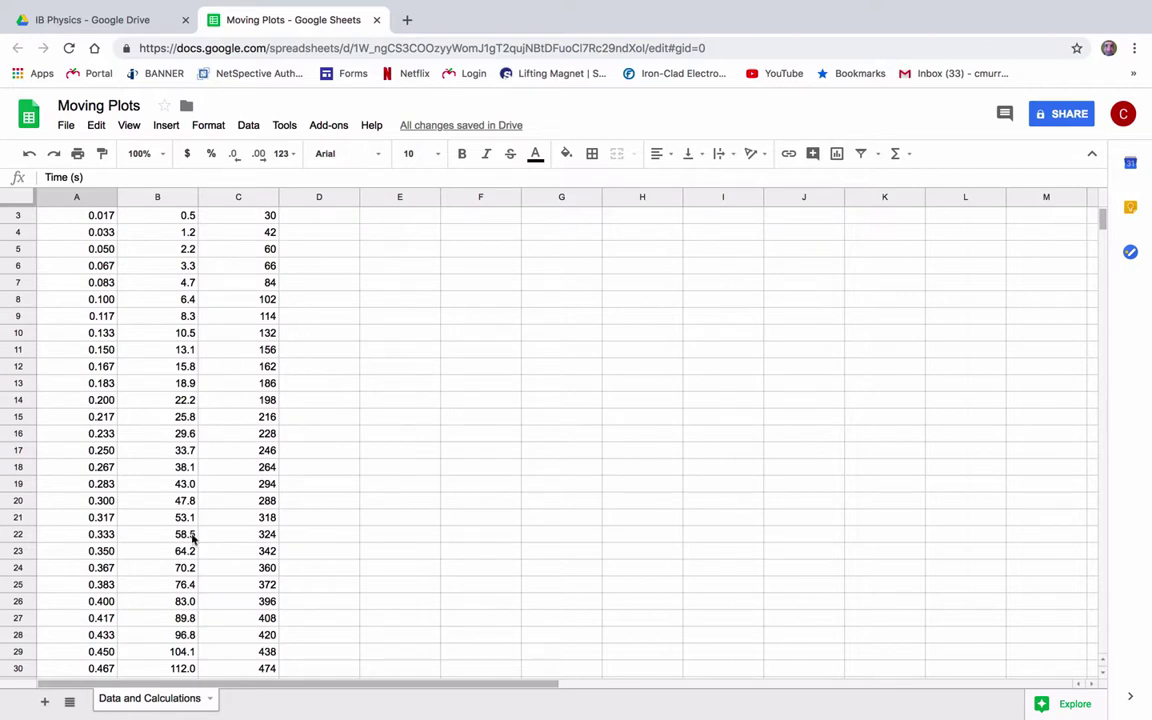
shift+click(179, 673)
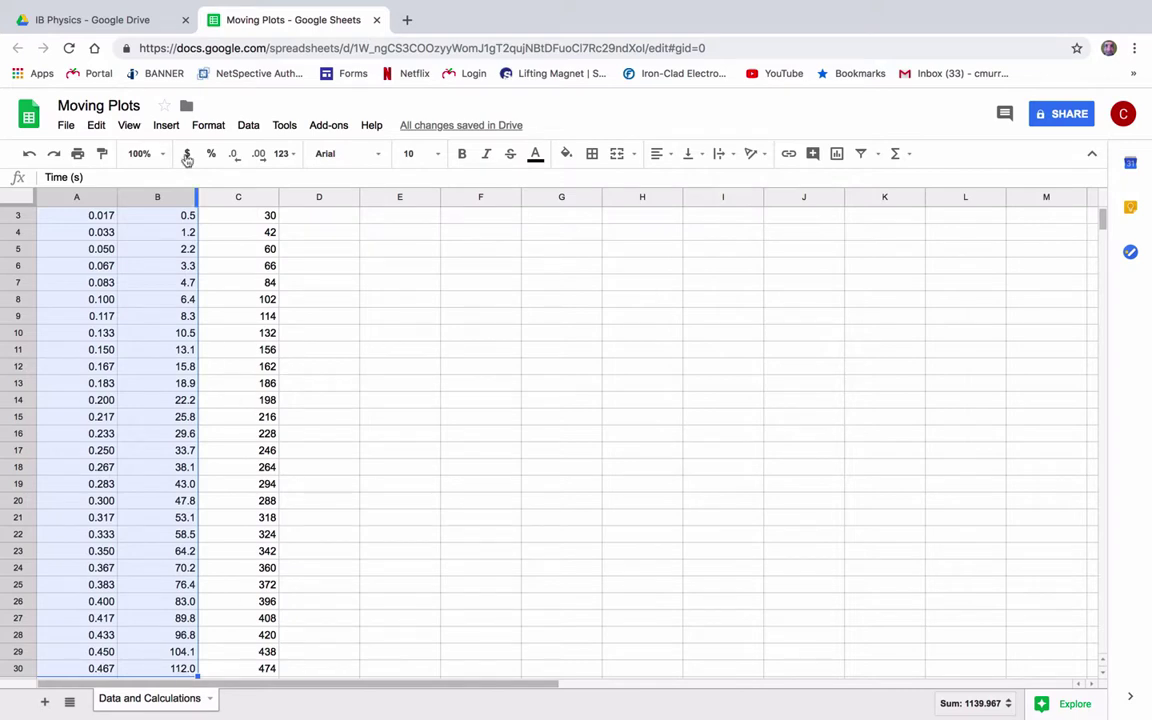
click(165, 126)
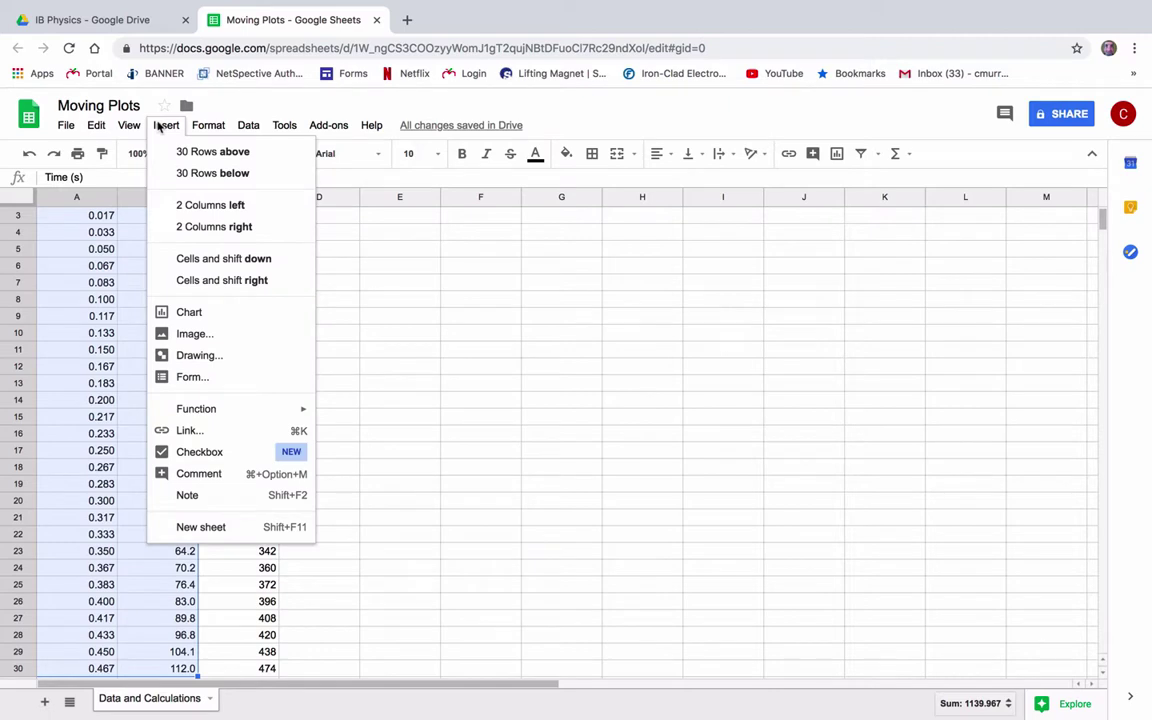
click(200, 316)
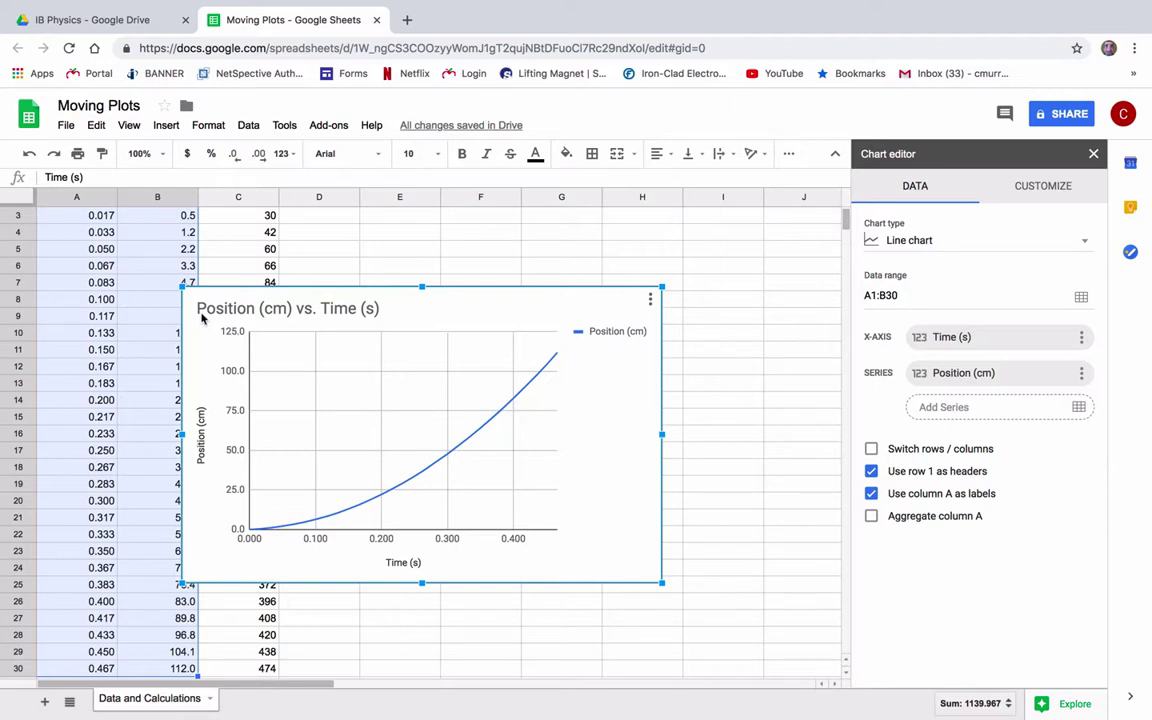
click(650, 300)
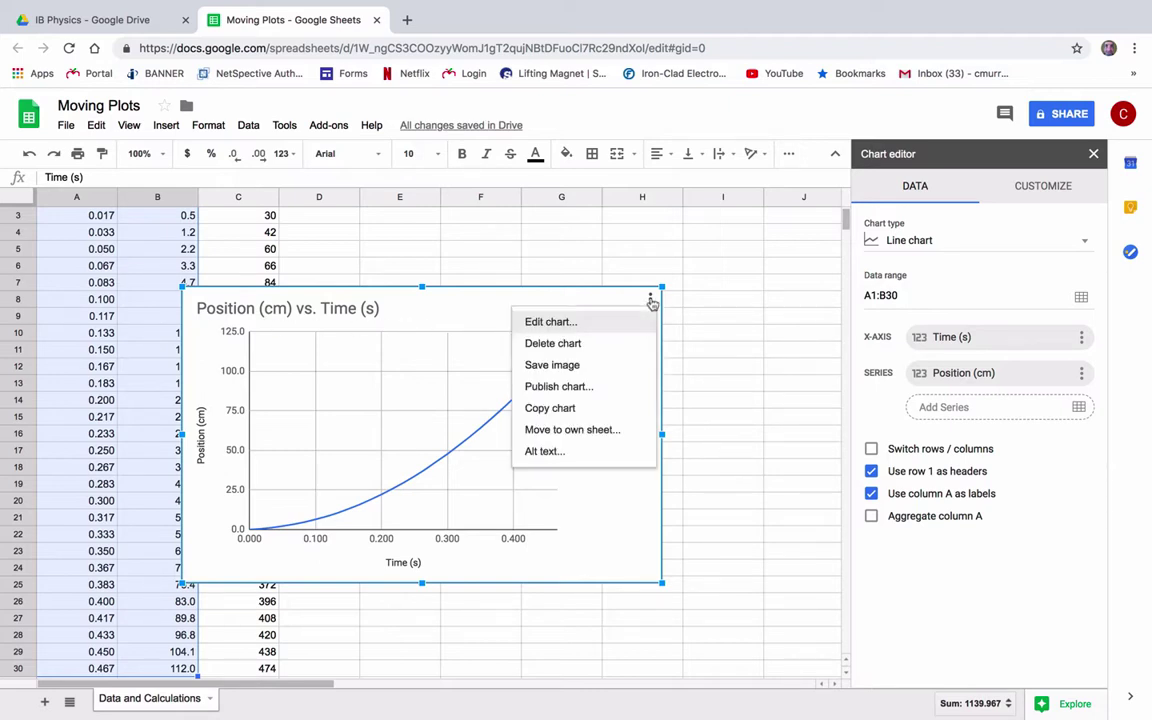
click(604, 430)
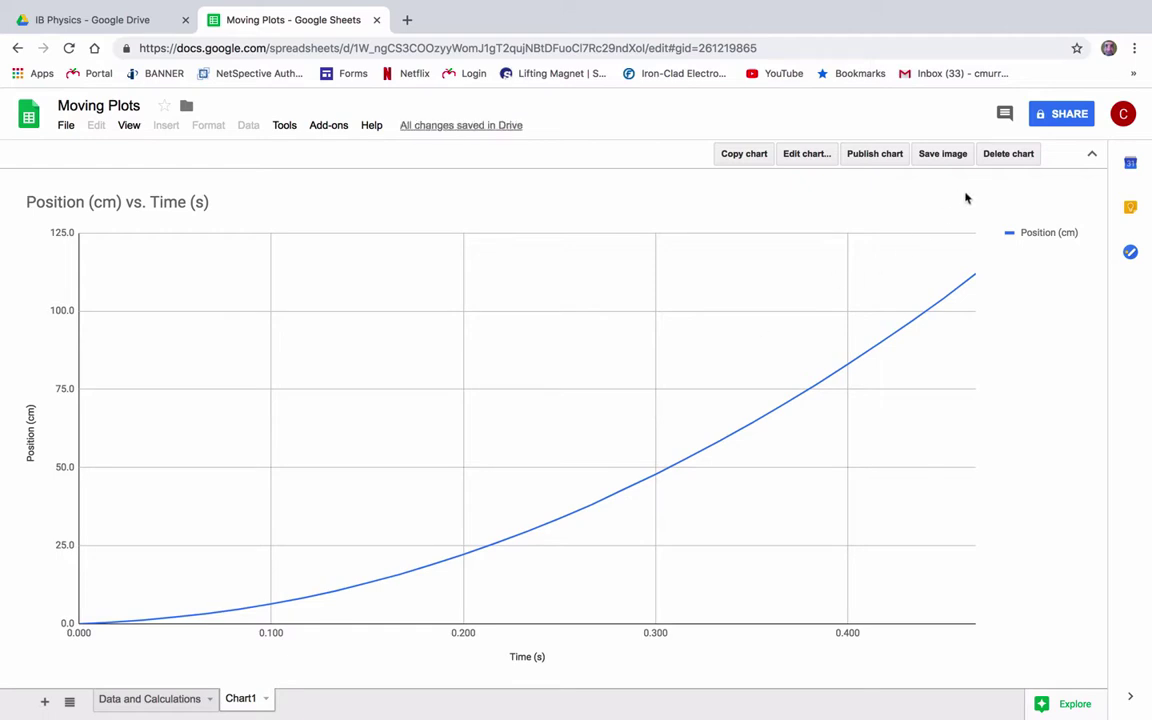
Set the legend position of the Position vs. Time chart to Inside
click(810, 158)
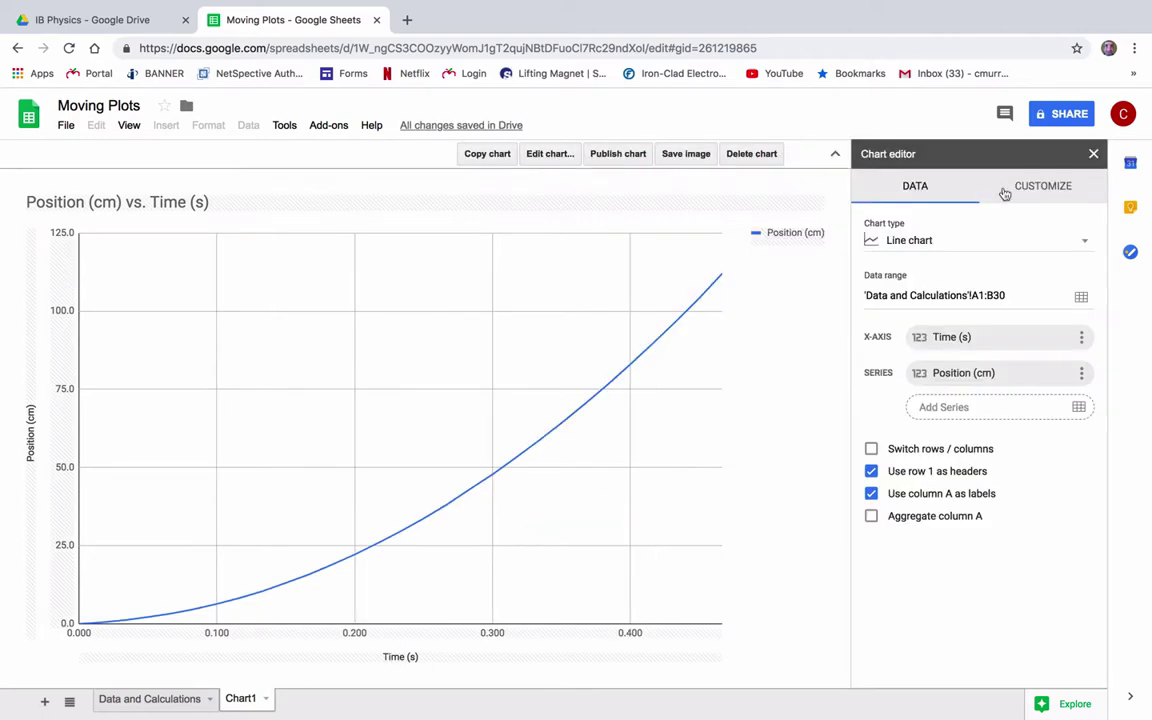
click(1036, 194)
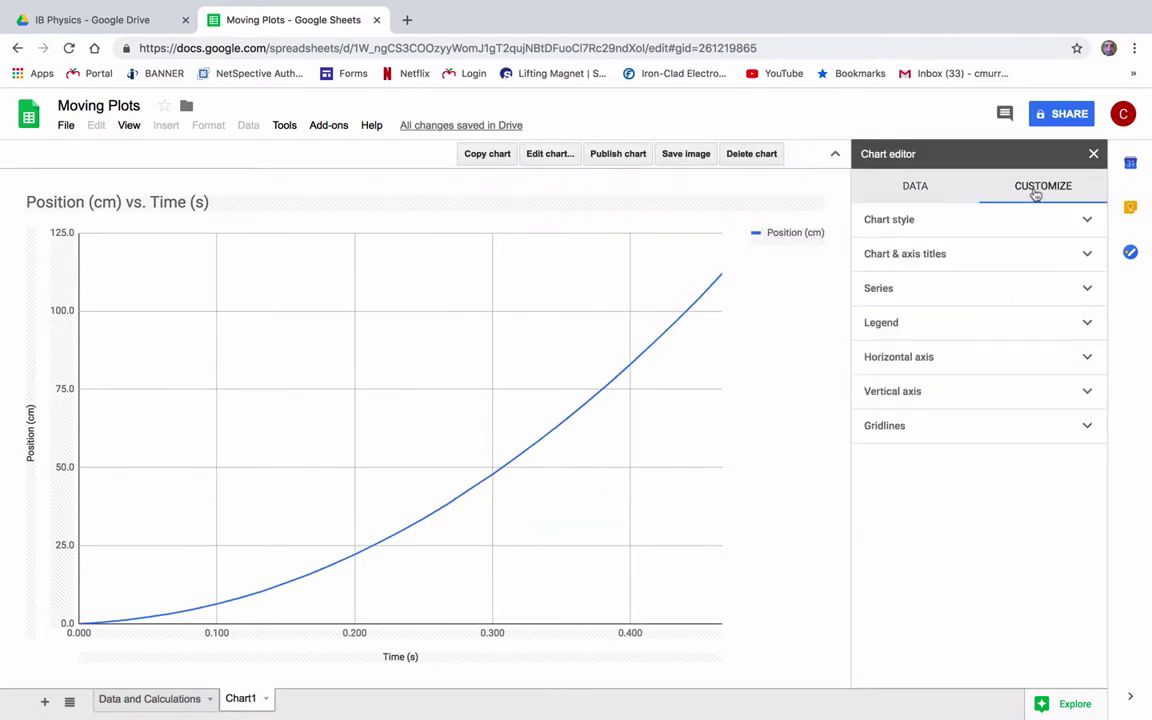
click(975, 326)
click(975, 328)
click(974, 333)
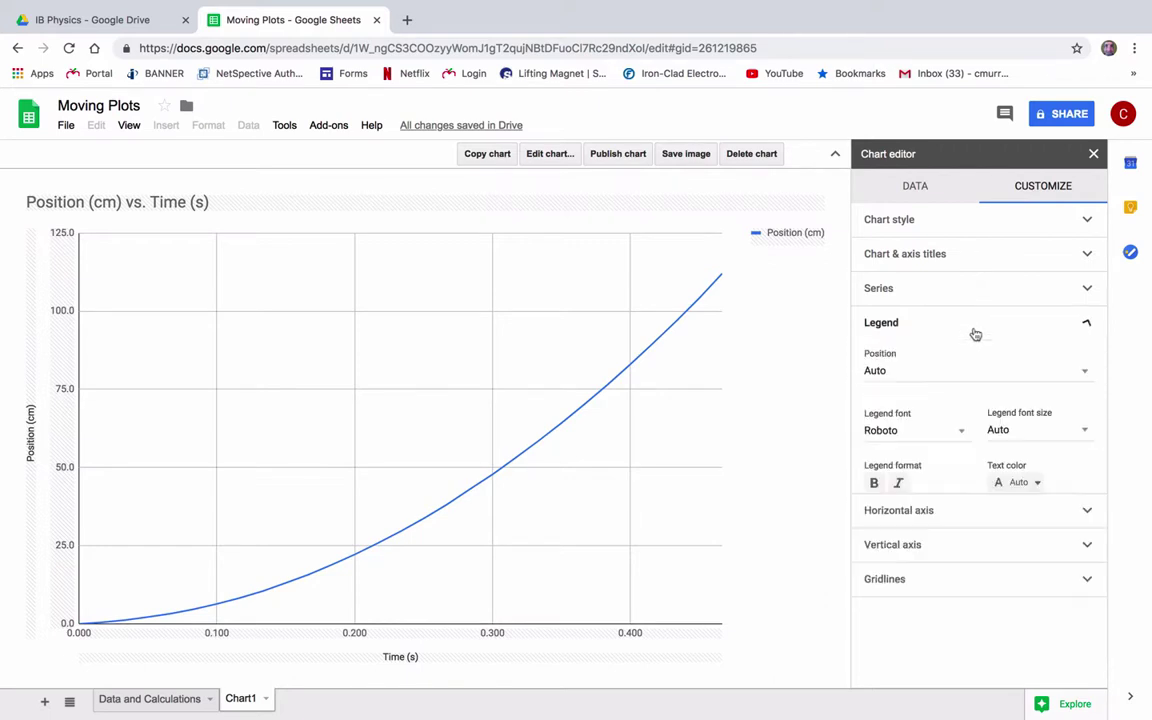
click(928, 373)
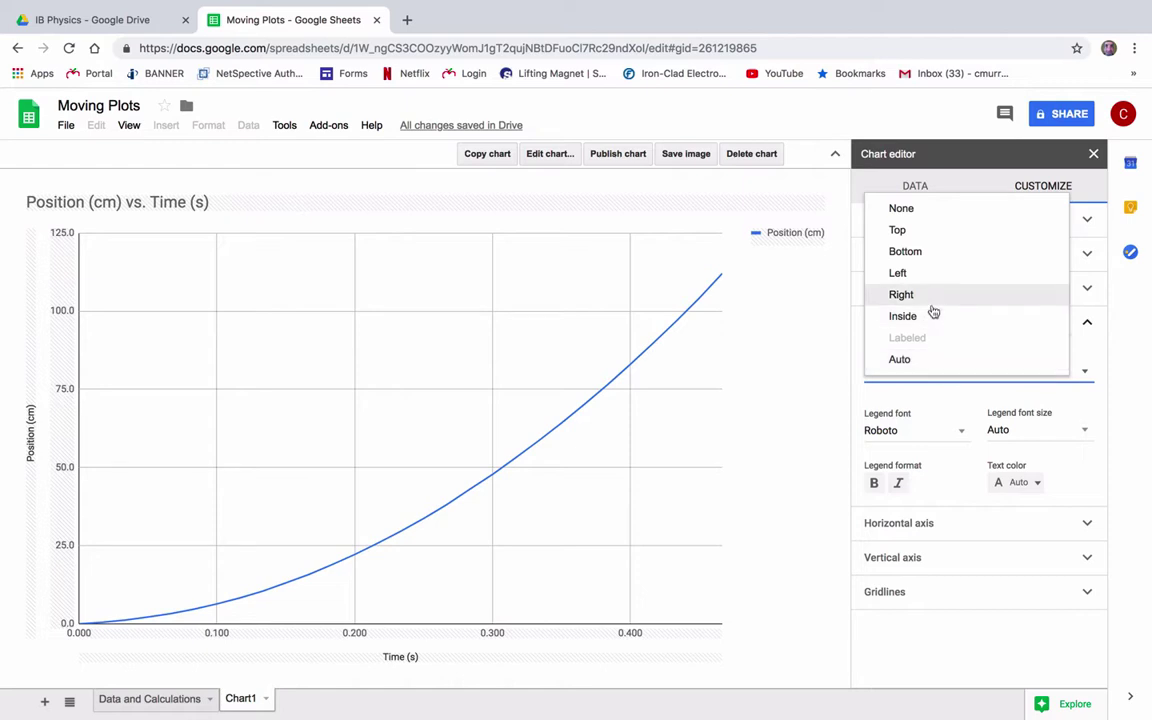
click(932, 323)
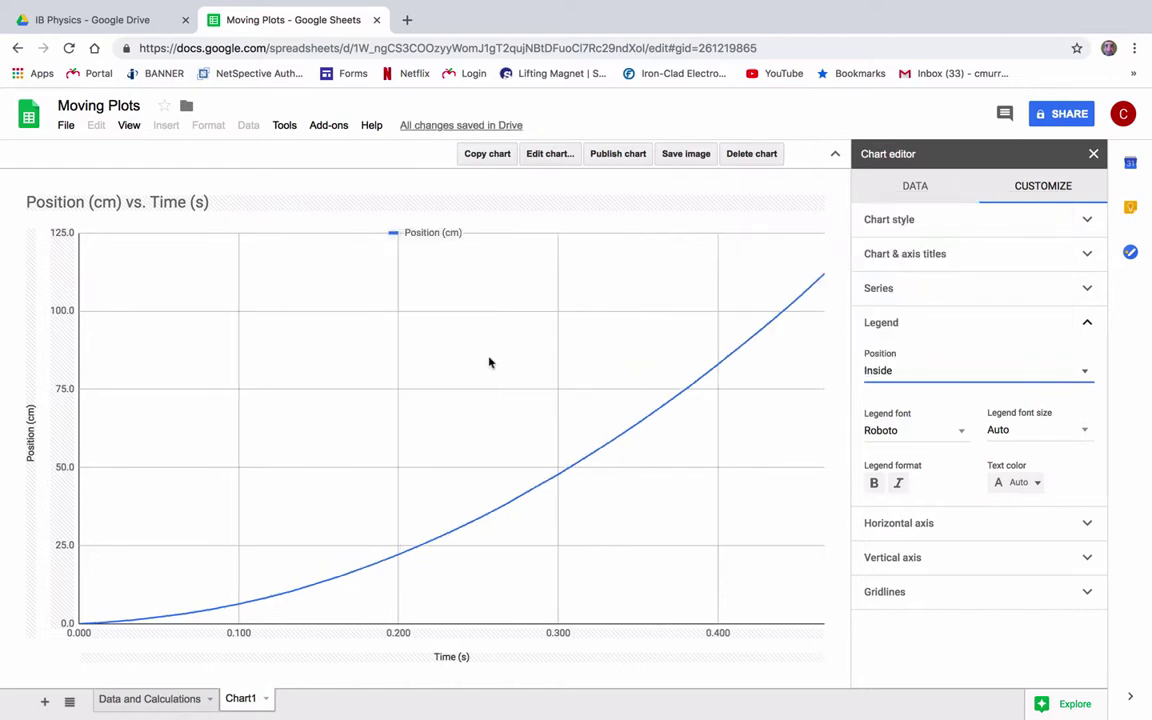
Change the chart title to "Position vs. Time"
double_click(202, 202)
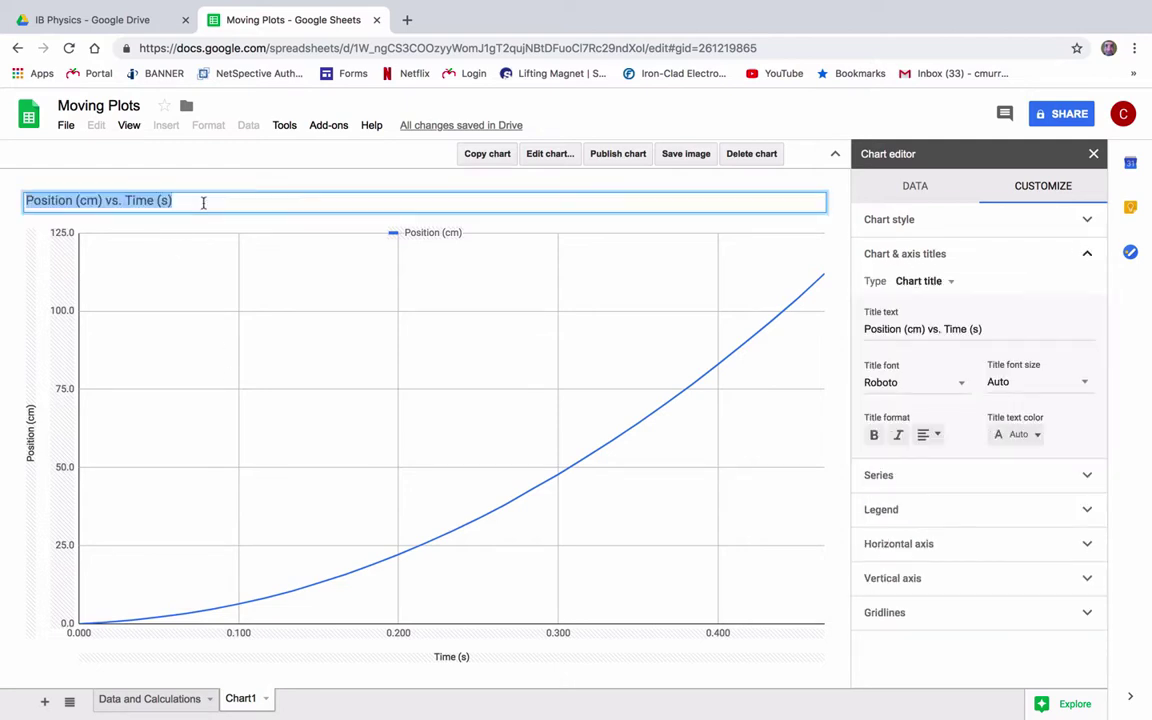
text(Po)
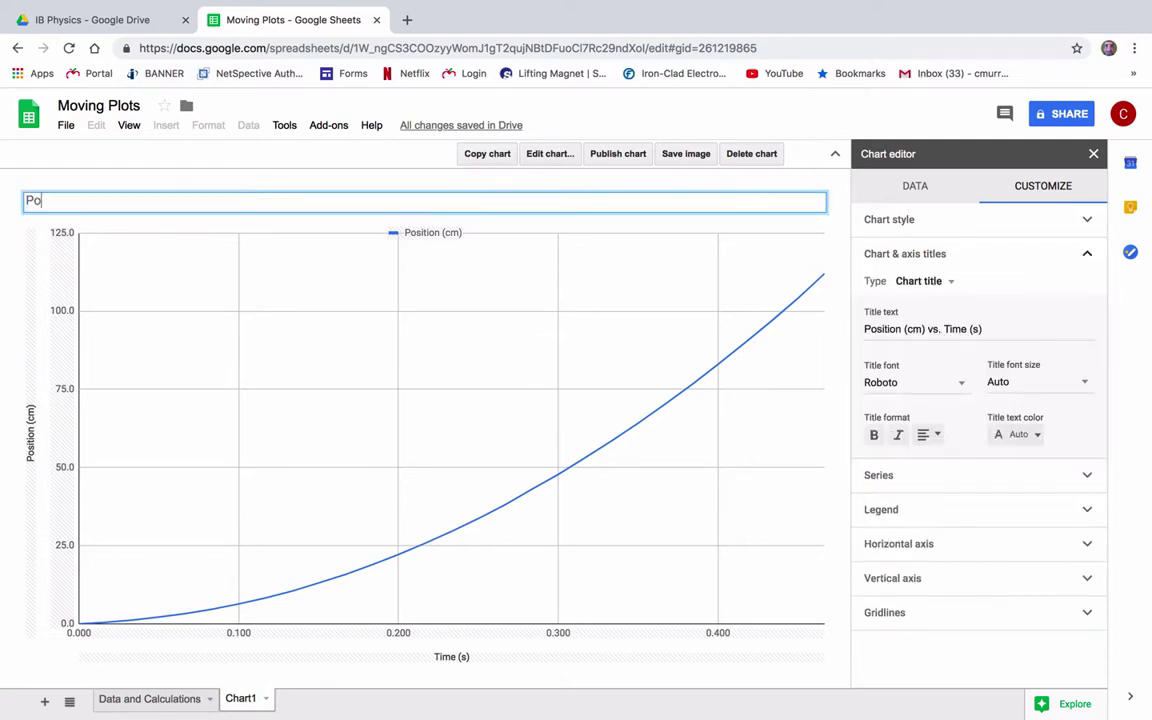
text(sition vs. Time)
click(233, 259)
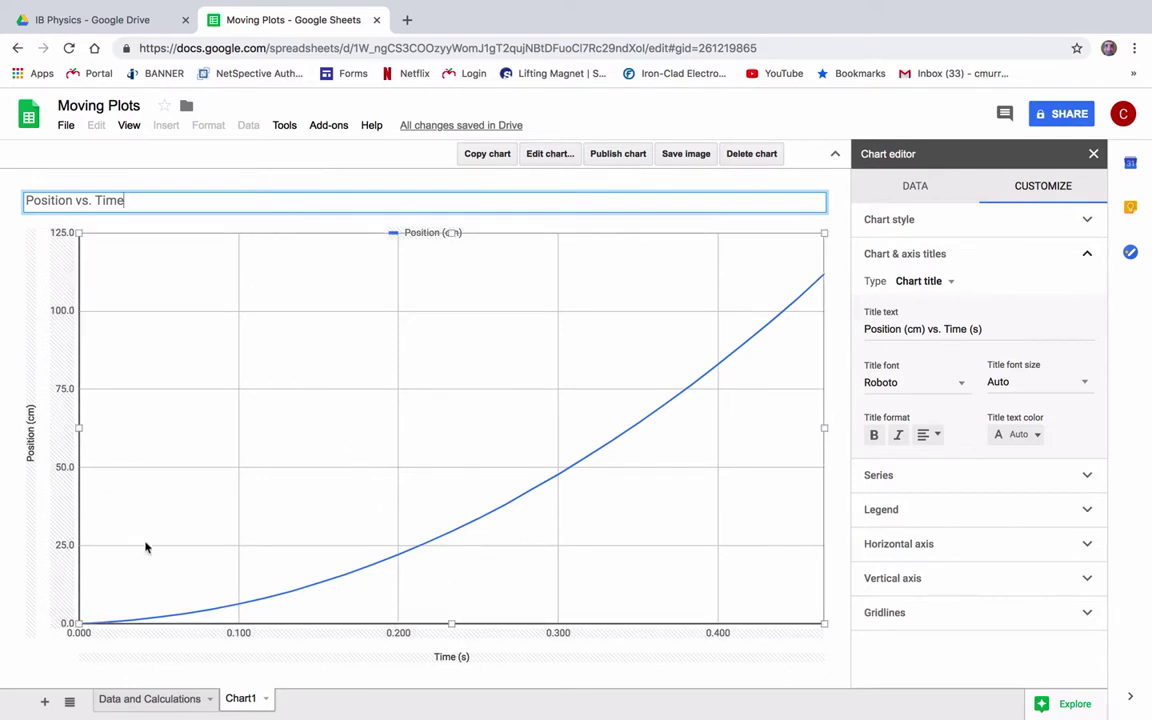
Rename the chart sheet as "Position Graph"
click(144, 700)
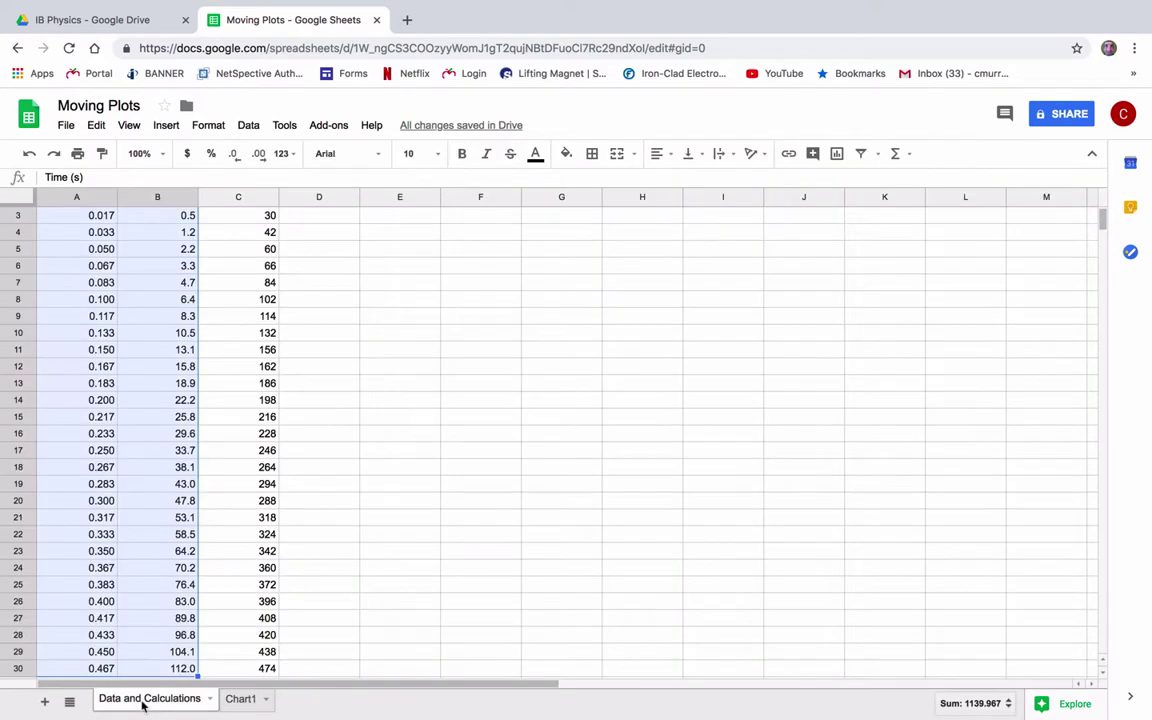
scroll(330, 427, up, 2)
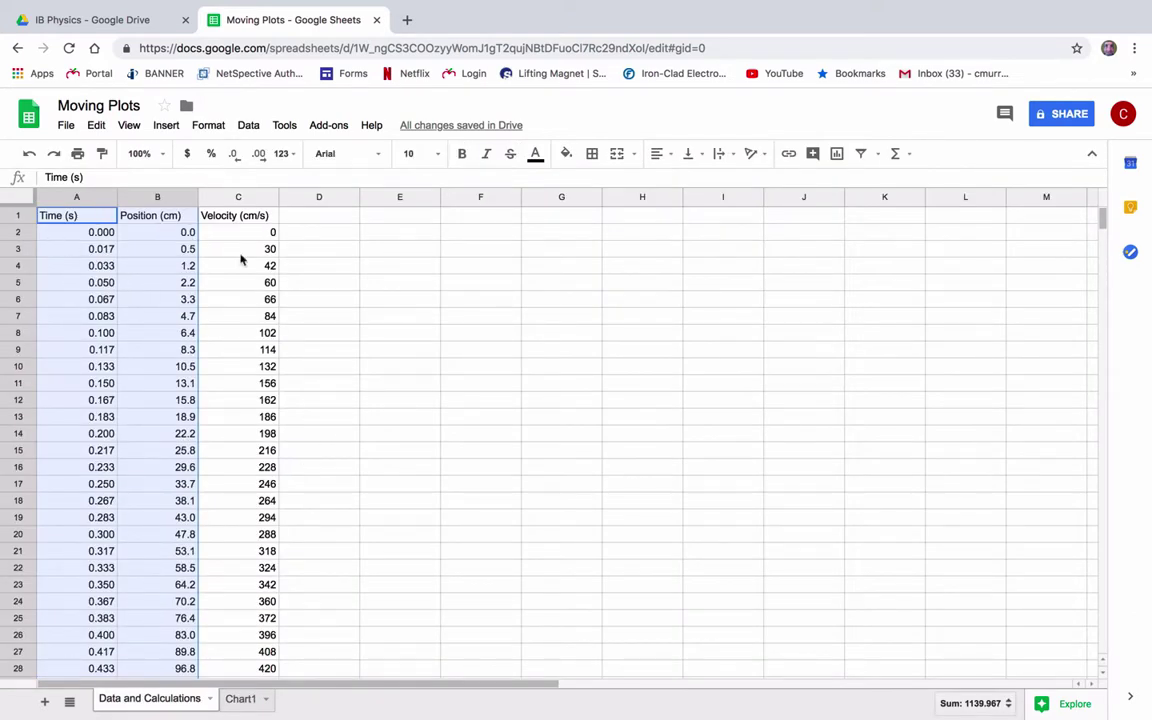
click(269, 703)
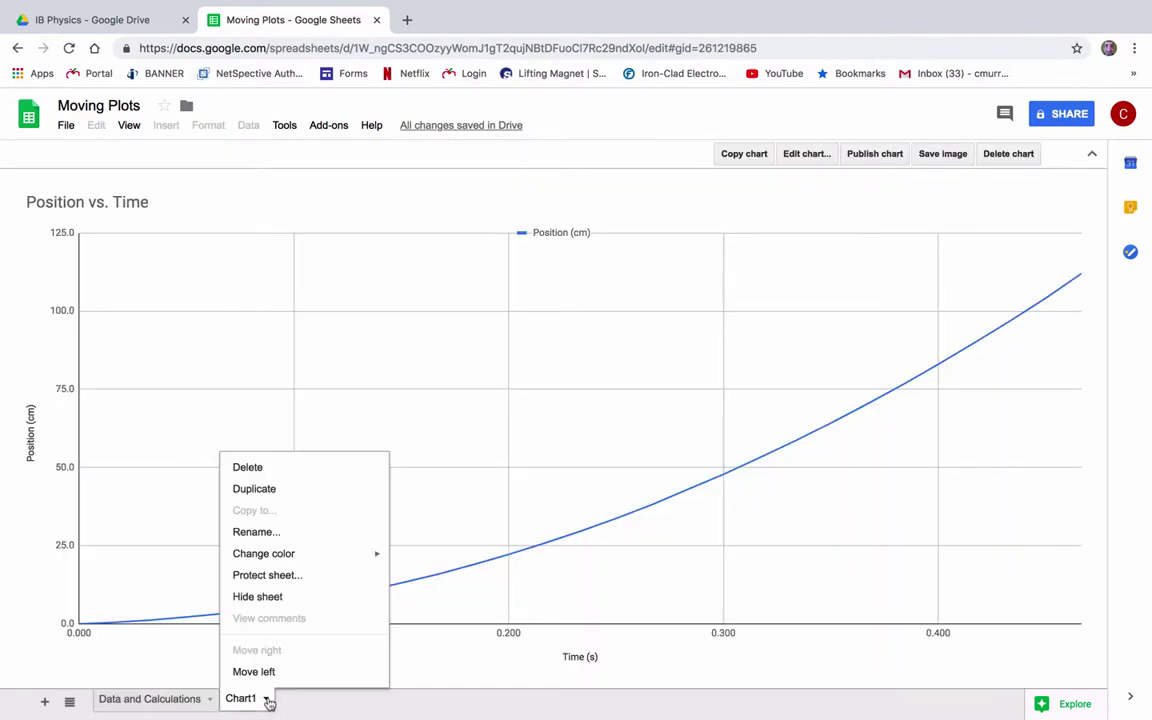
click(275, 535)
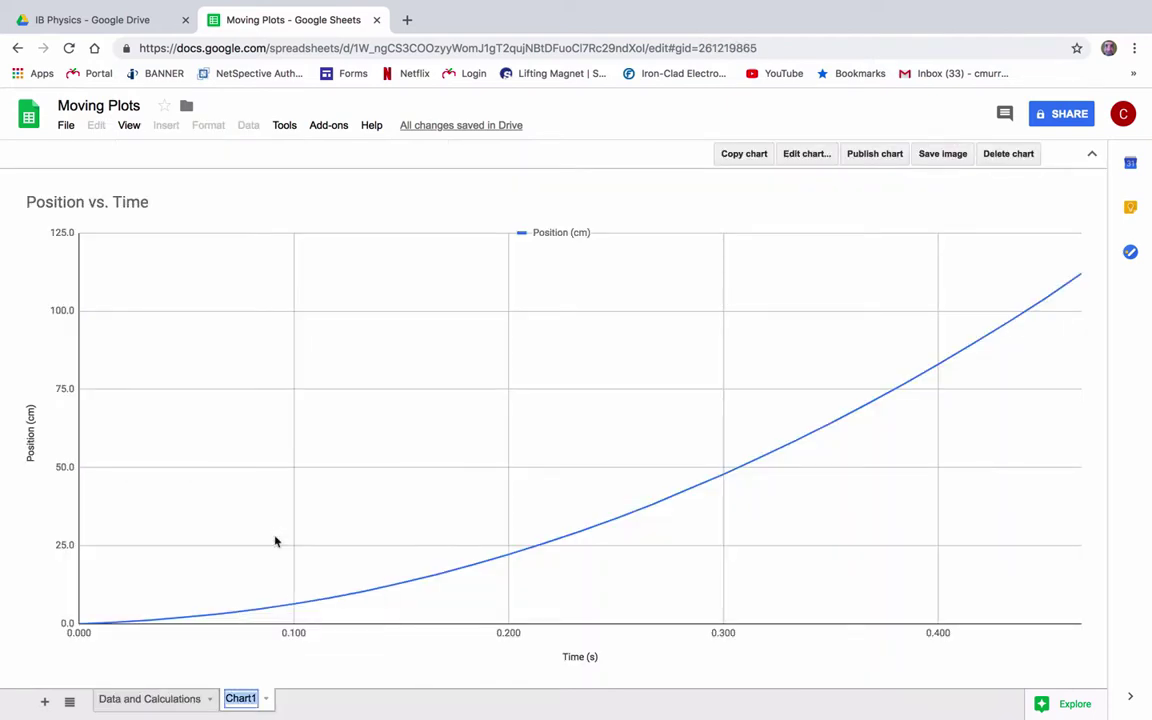
text(Position Graph)
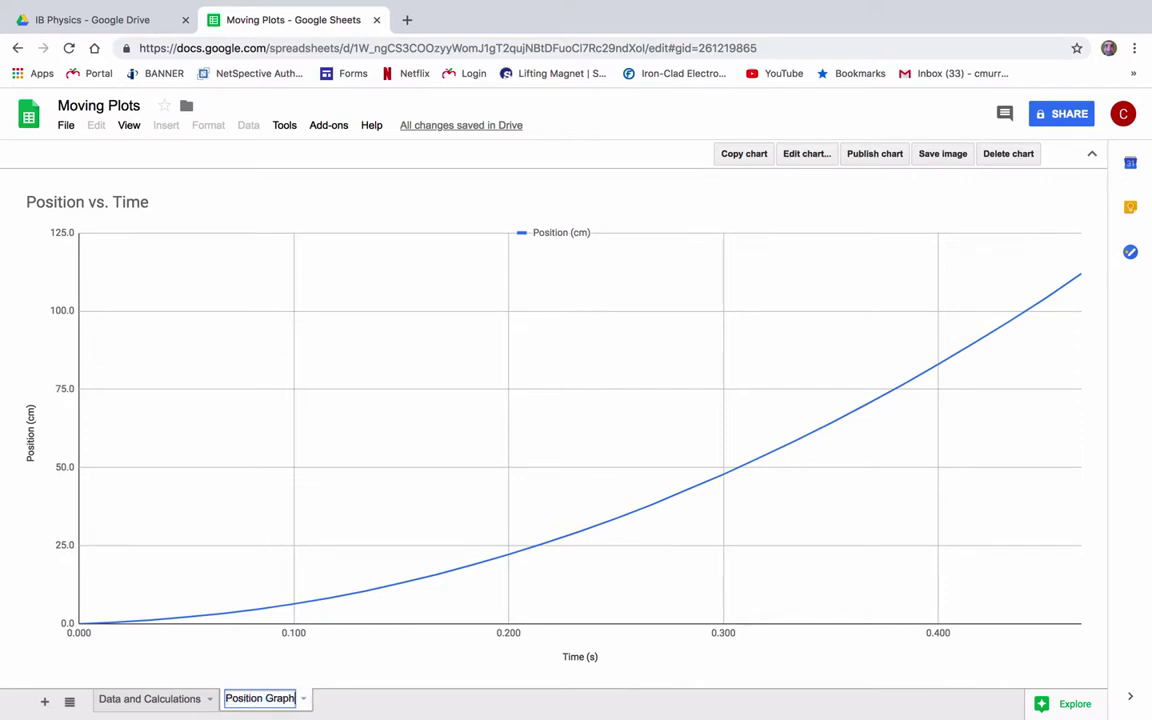
click(344, 457)
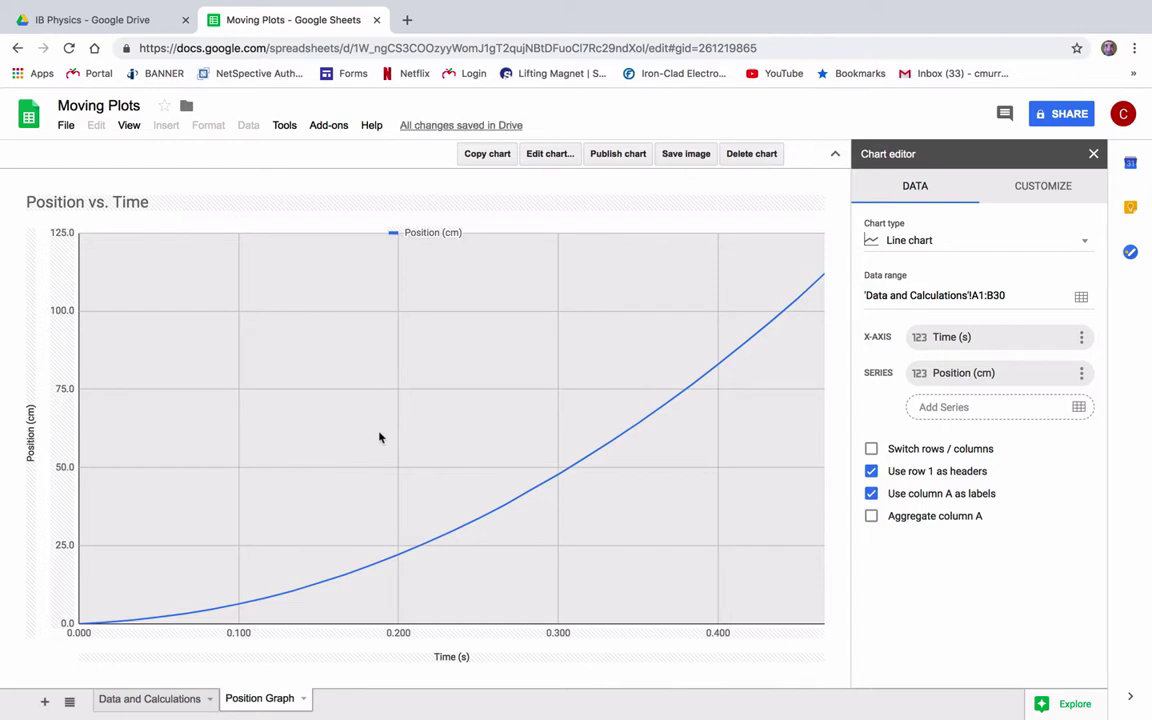
Add a trendline to the Position (cm) series and set its type to Polynomial
double_click(629, 503)
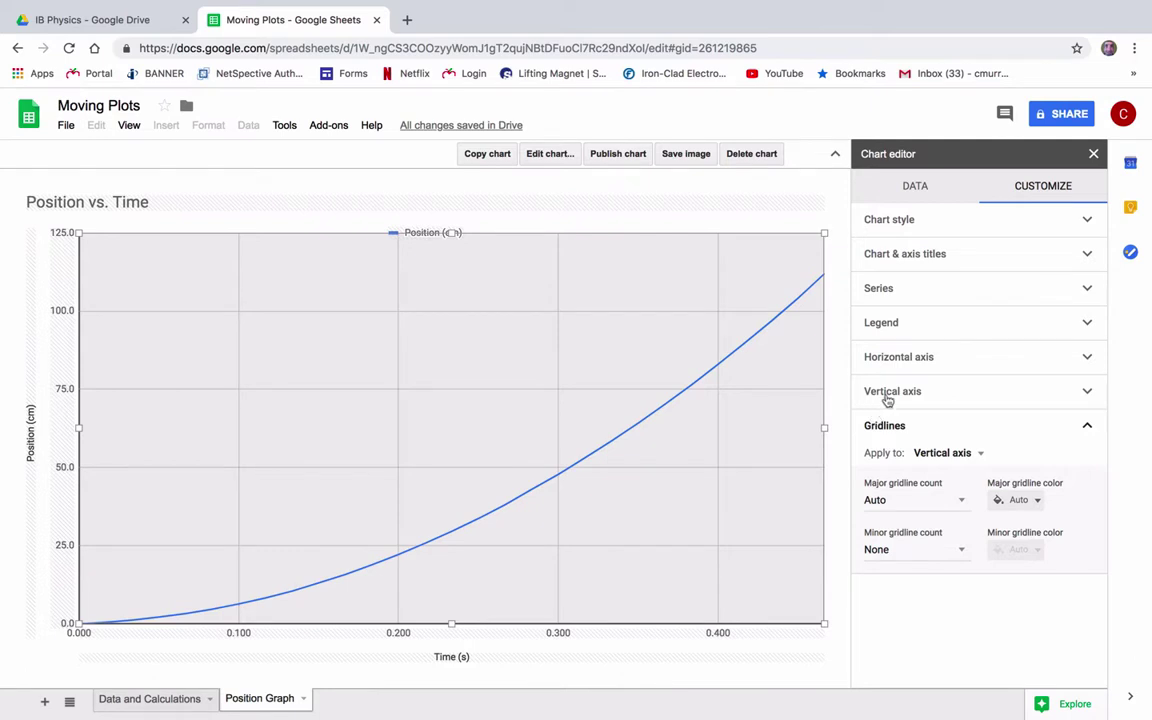
click(896, 296)
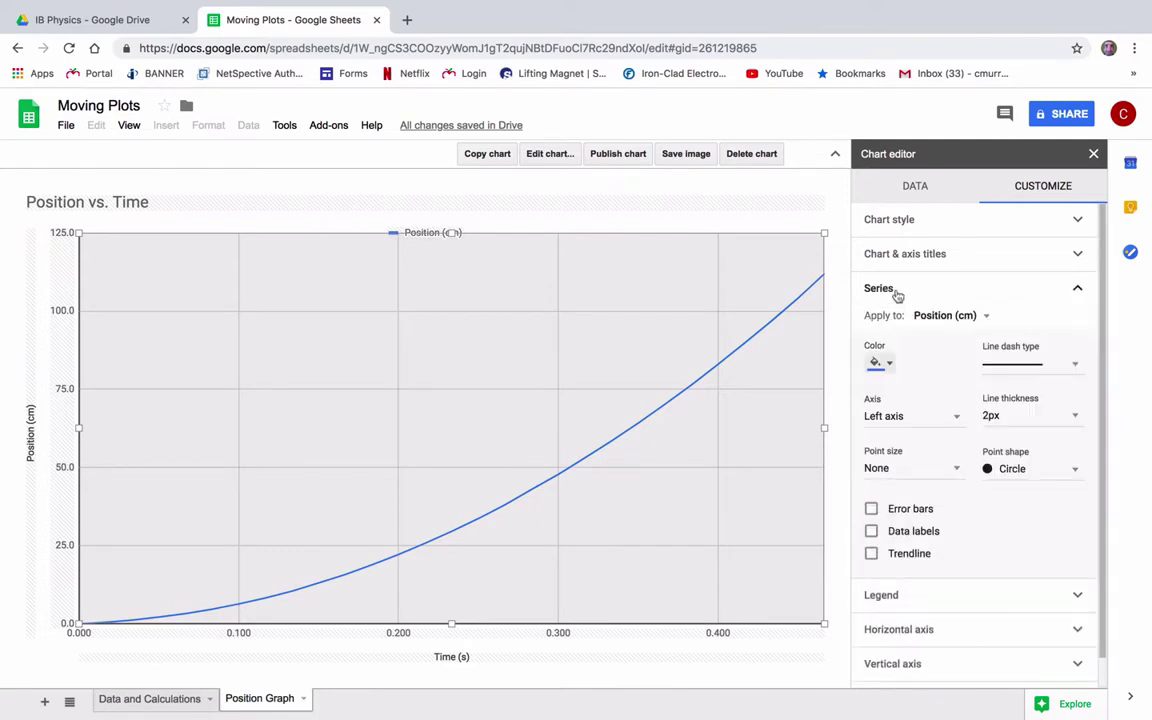
click(872, 556)
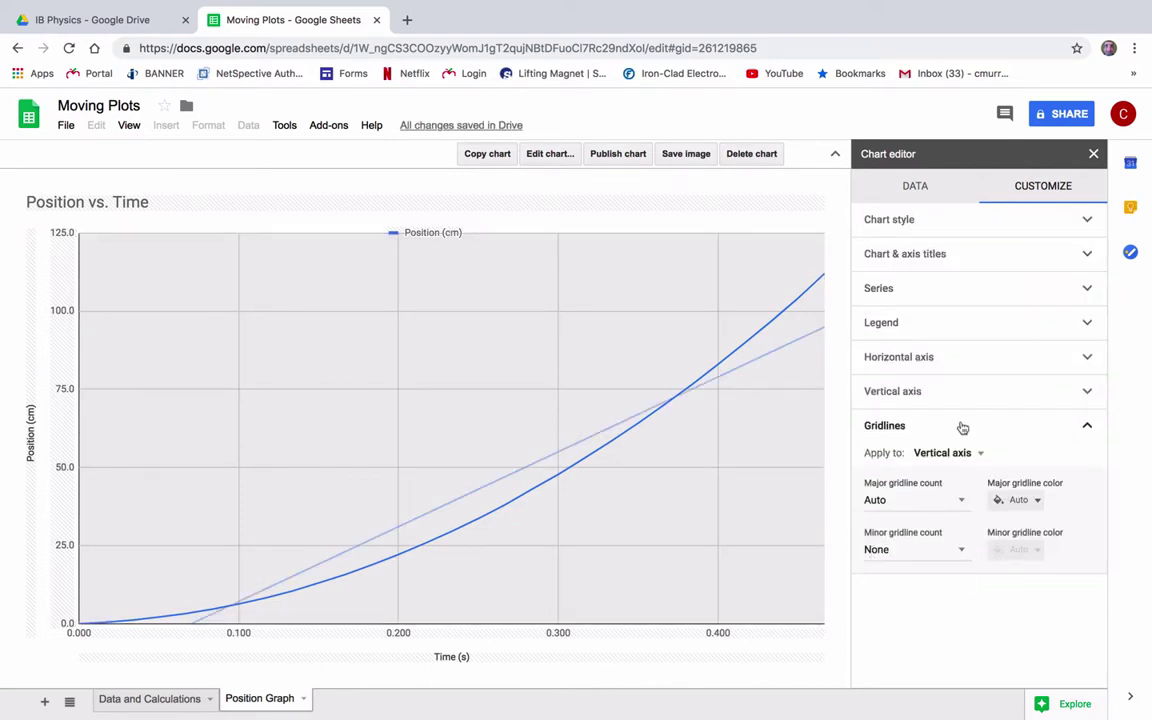
click(951, 294)
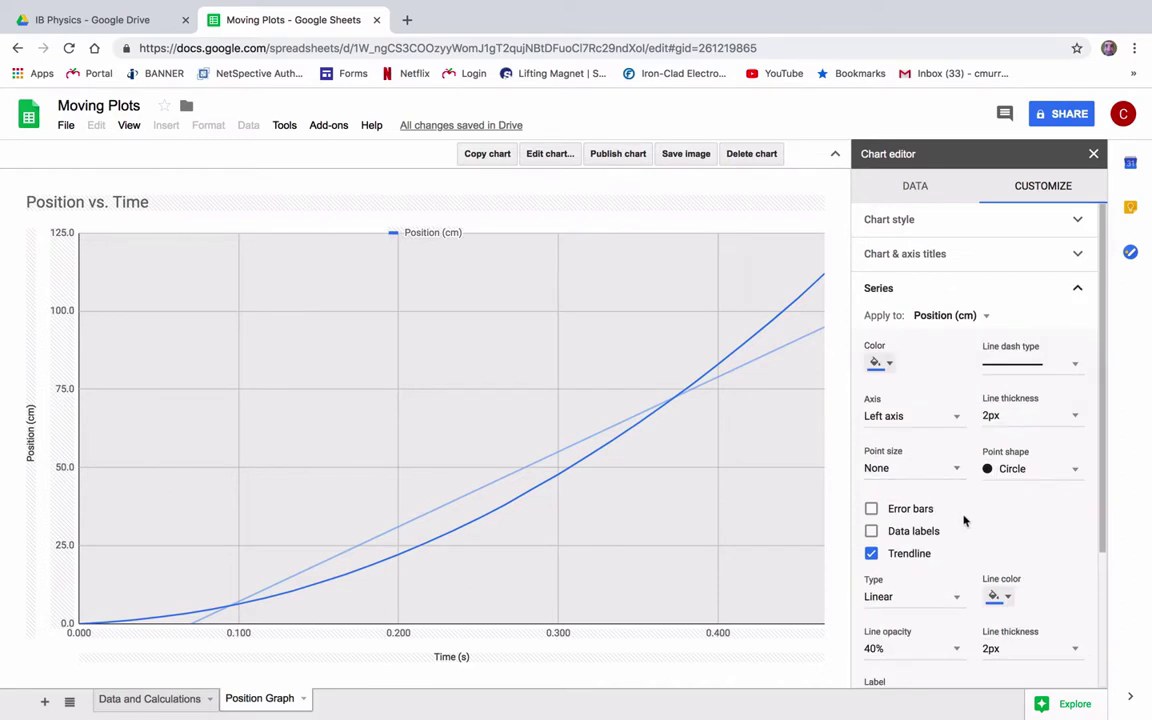
scroll(964, 519, down, 2)
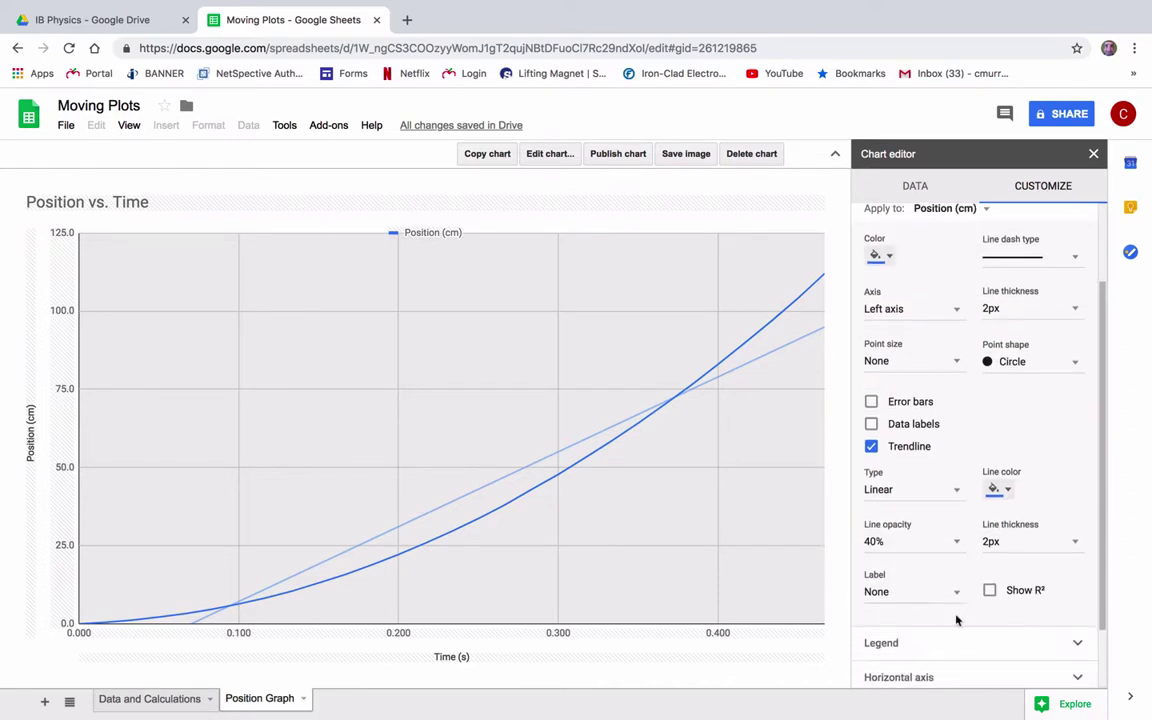
click(955, 490)
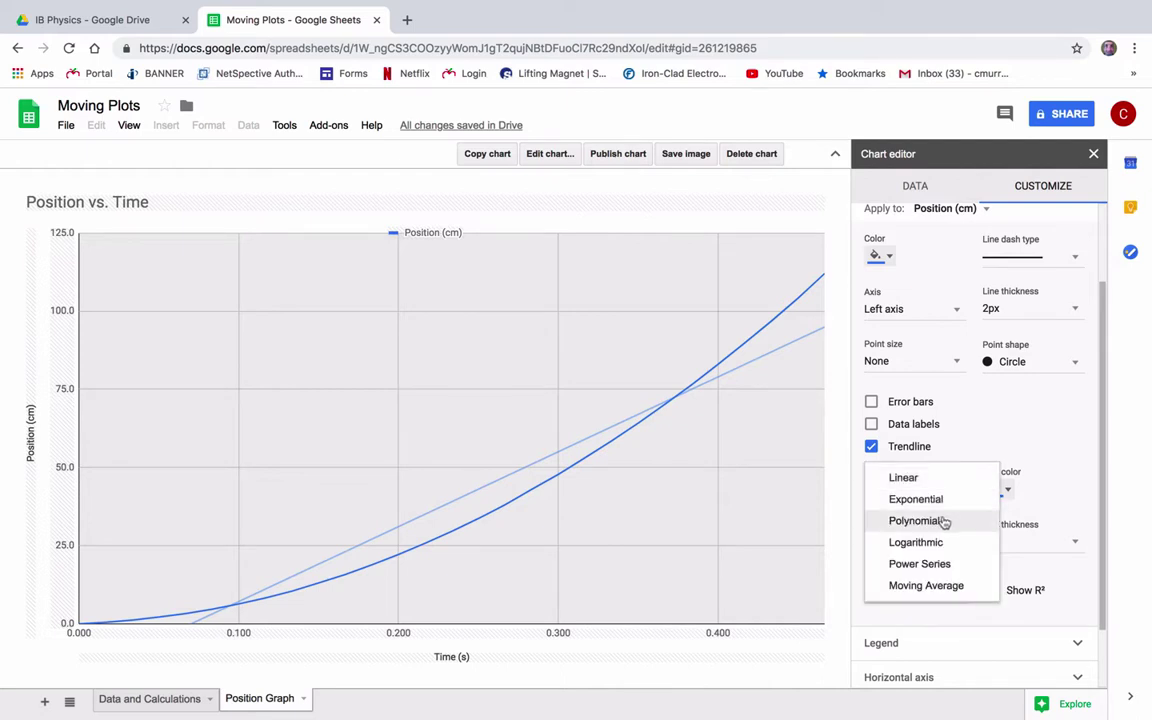
click(943, 521)
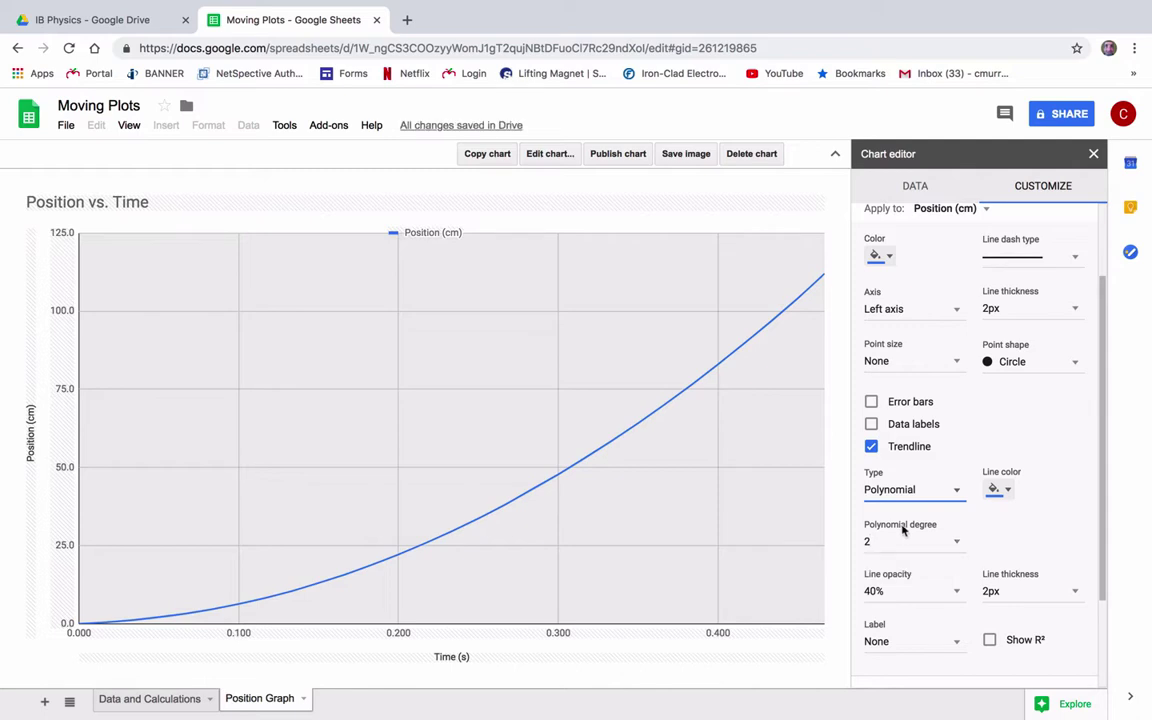
Label the trendline with its equation and show the R² value in the legend
click(951, 644)
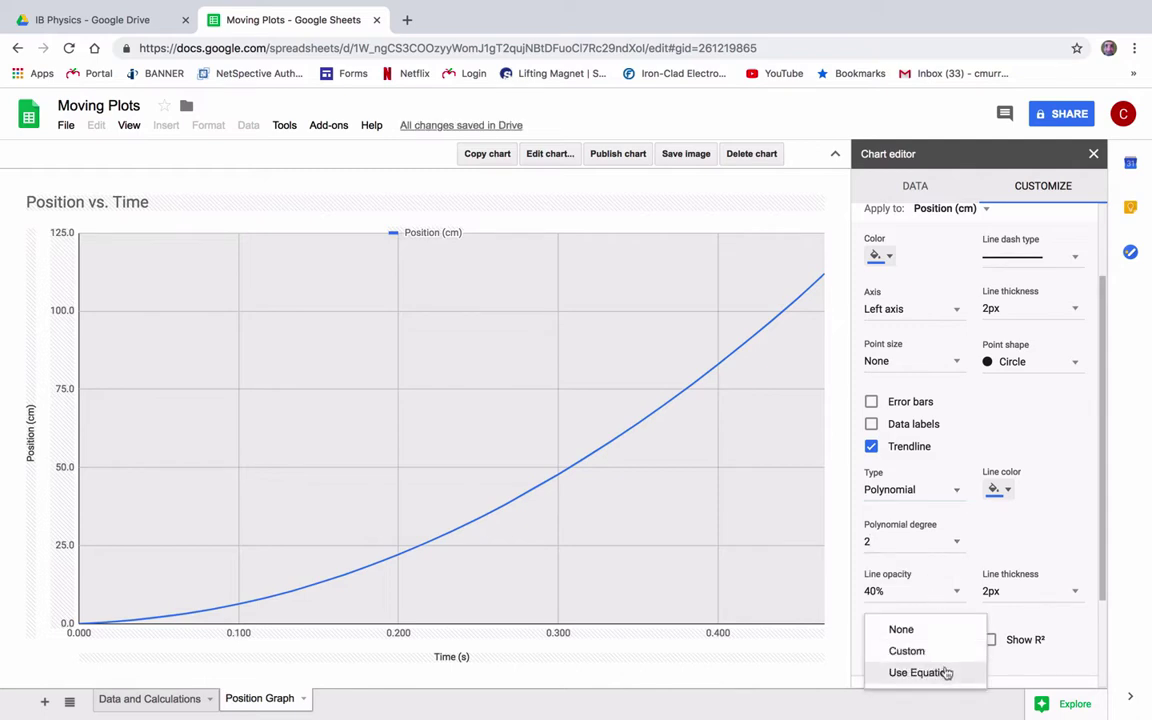
click(947, 672)
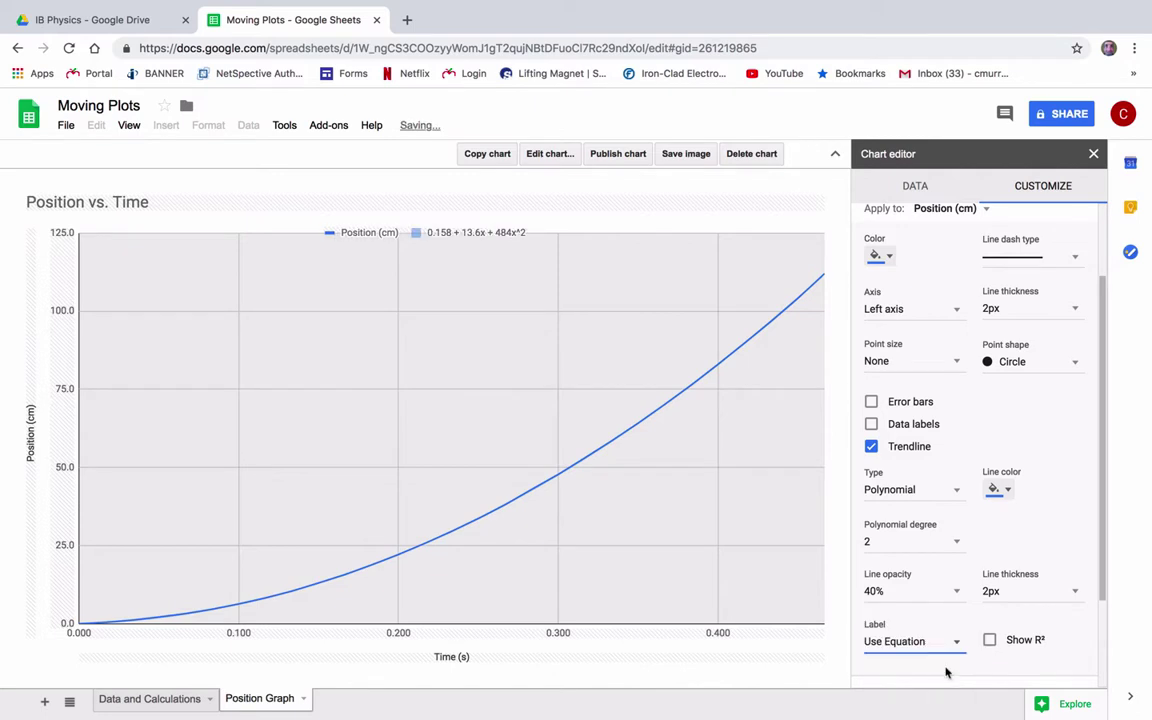
click(990, 641)
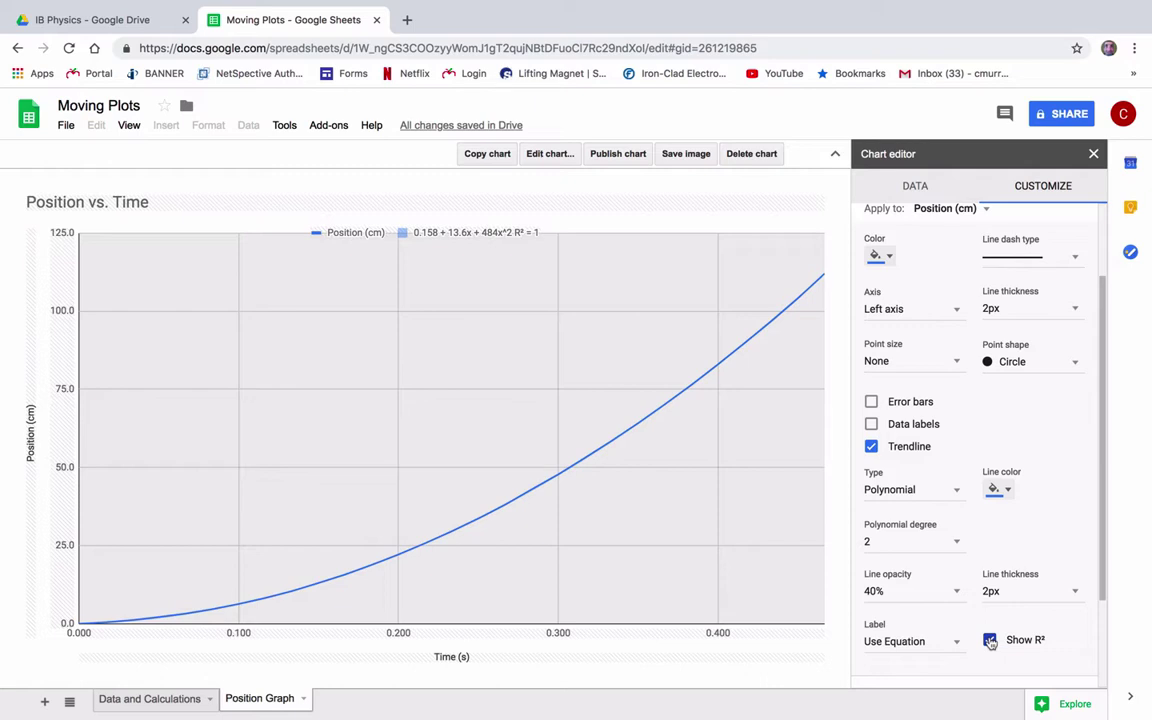
click(990, 641)
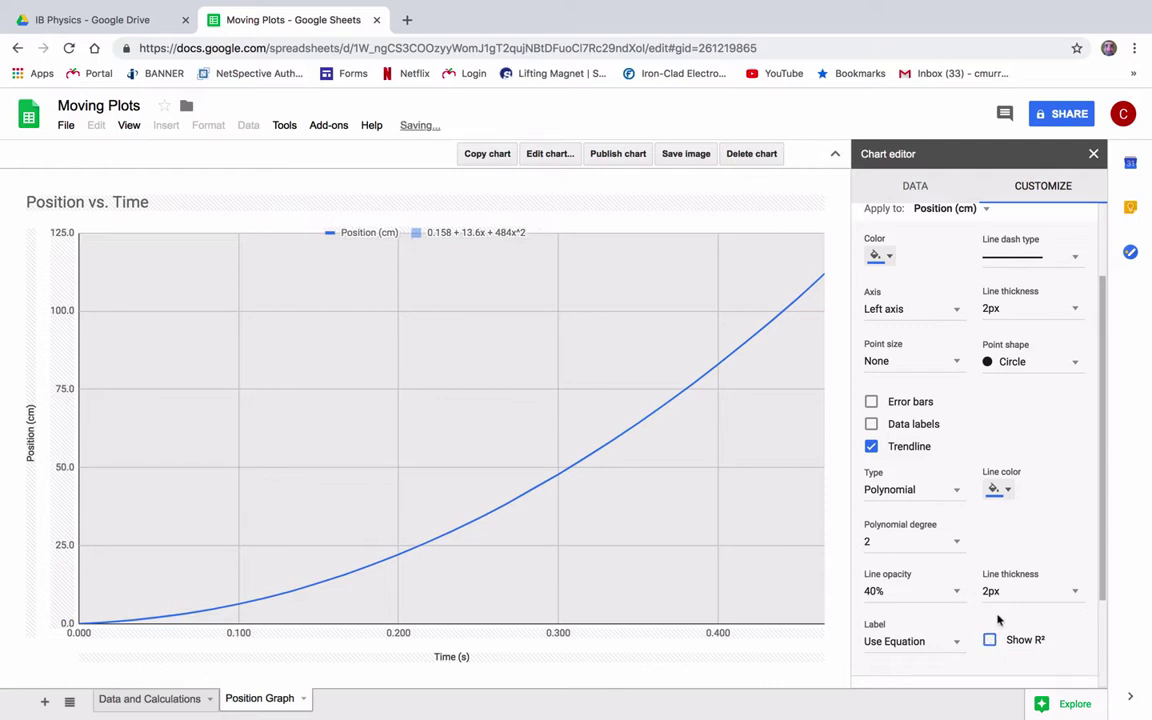
click(990, 641)
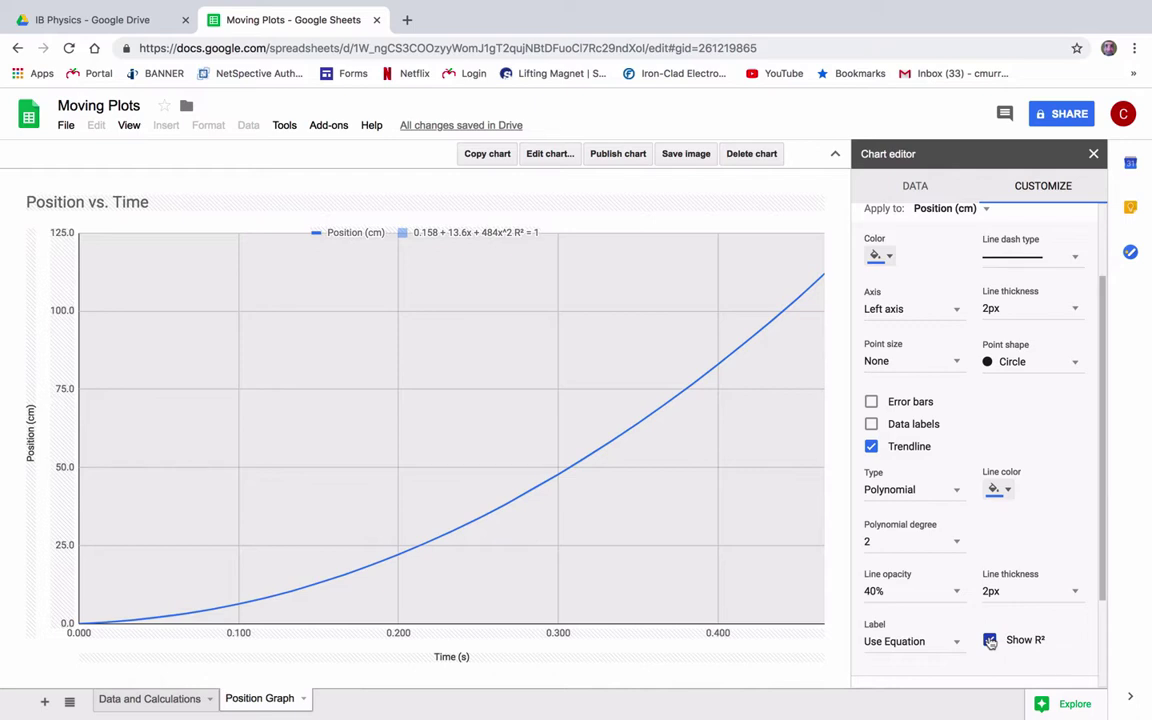
Set the point size of the Position (cm) series to 2px and close the chart editor
mouse_move(588, 463)
click(954, 365)
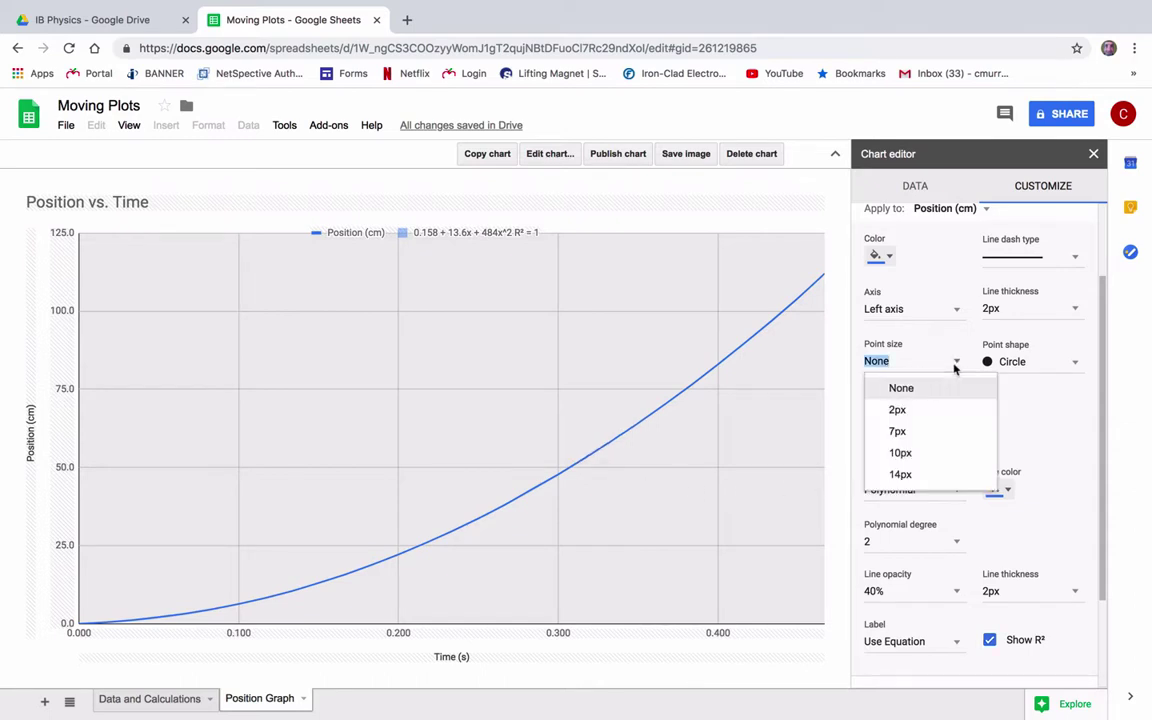
click(922, 409)
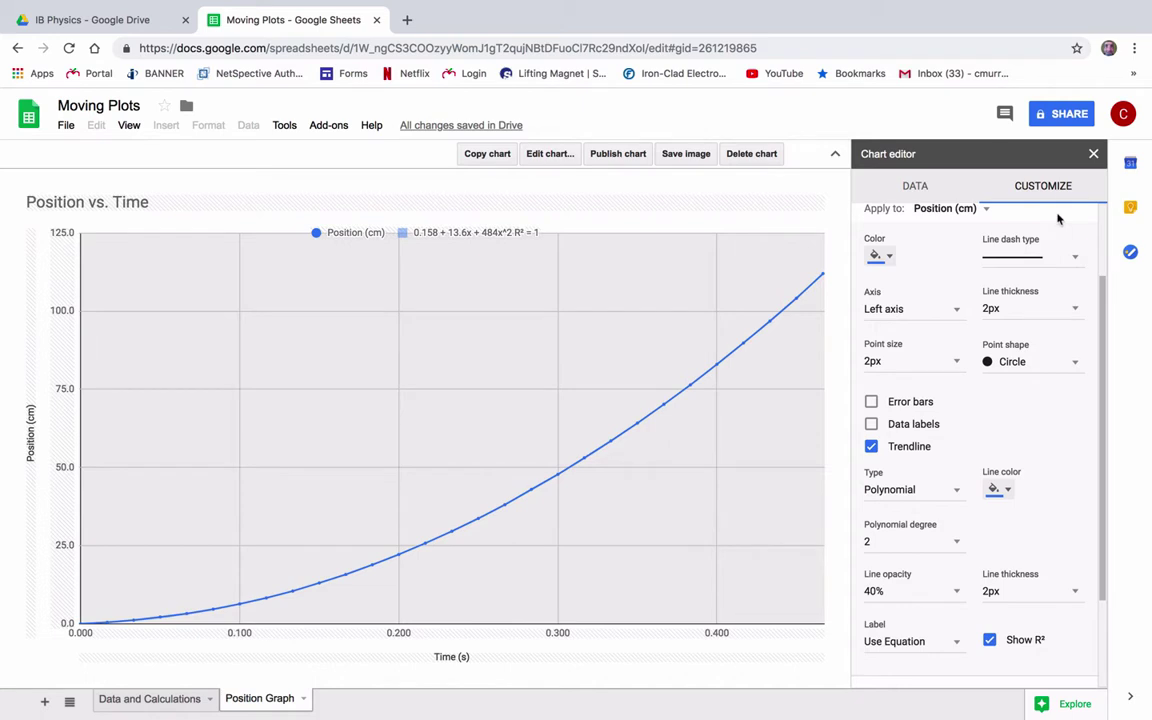
click(1093, 154)
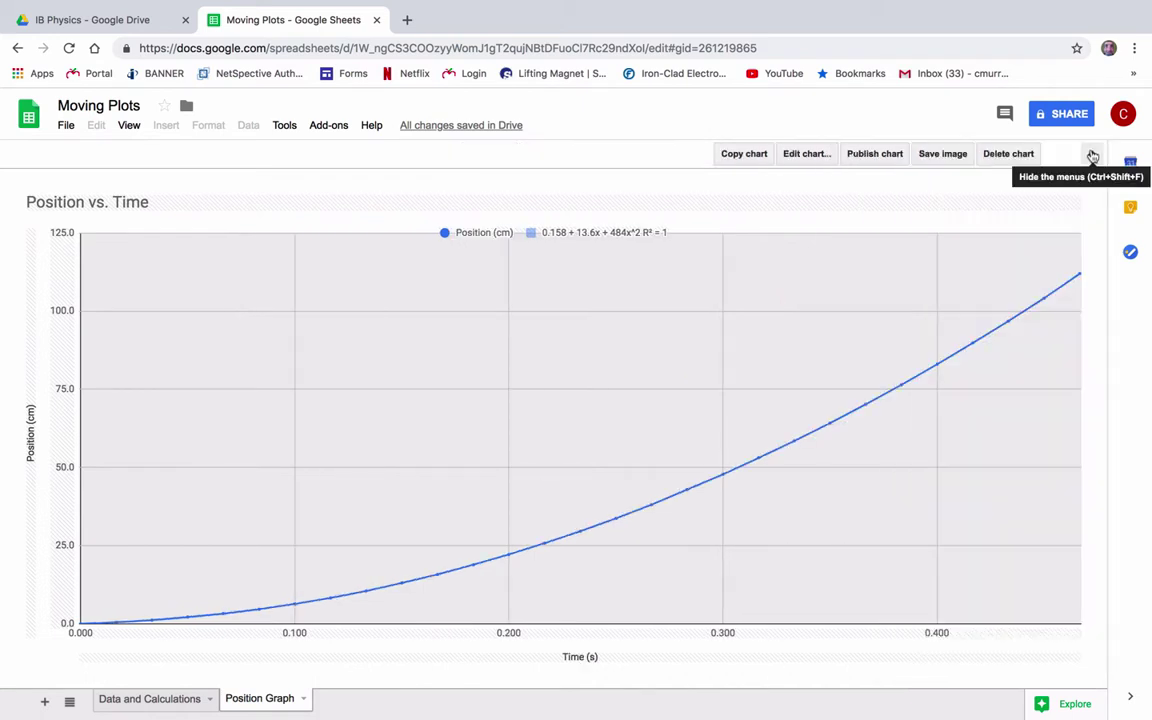
Preview the print layout of the position chart sheet and return to the chart without printing
key(ctrl+p)
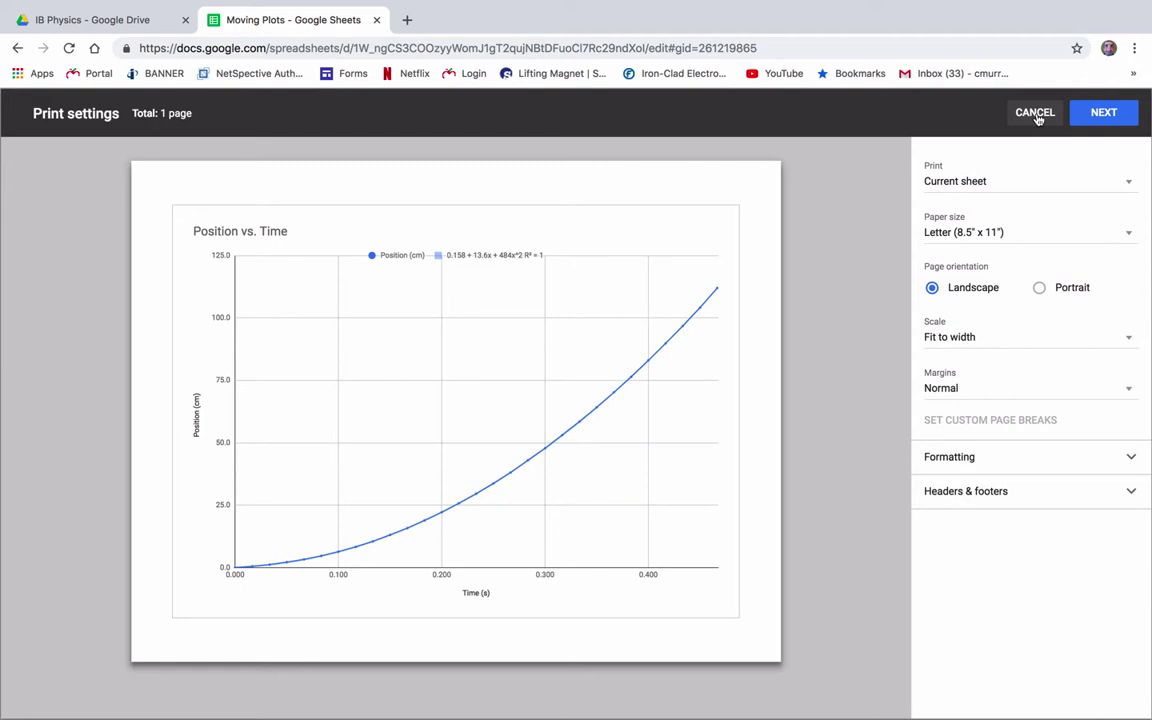
click(1036, 115)
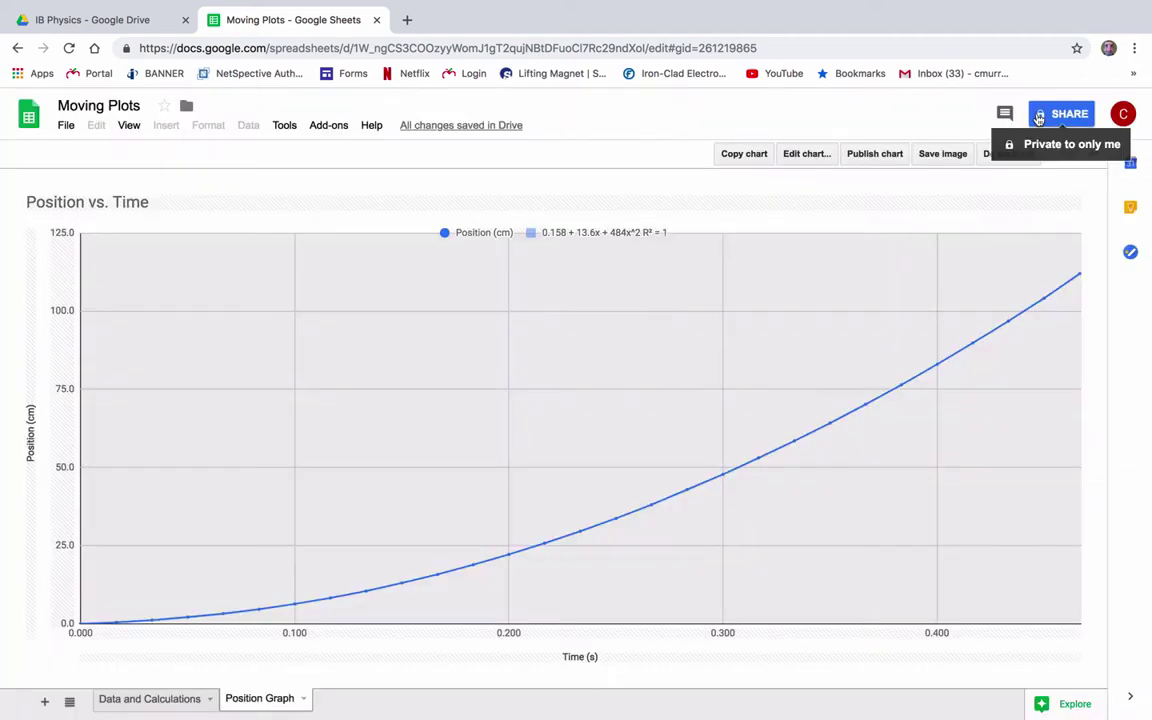